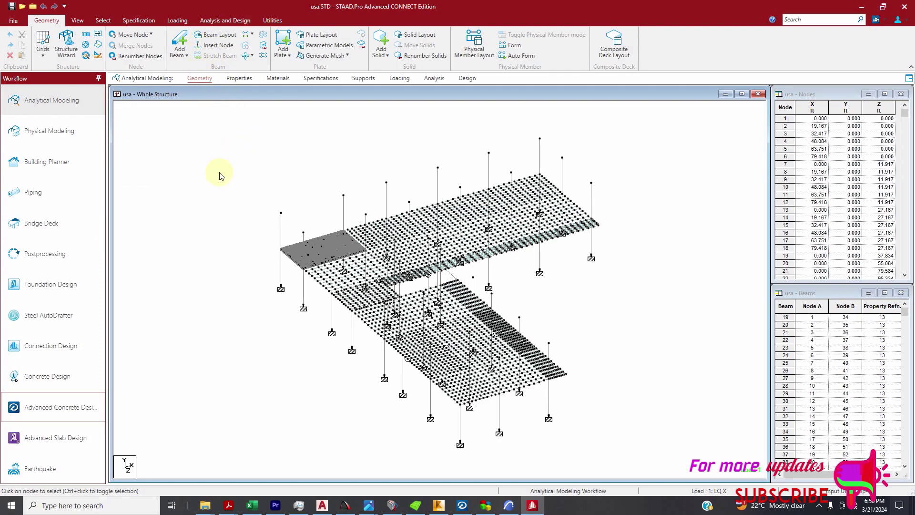
Enter Postprocessing and apply Results Setup with all load cases kept
left_click(36, 259)
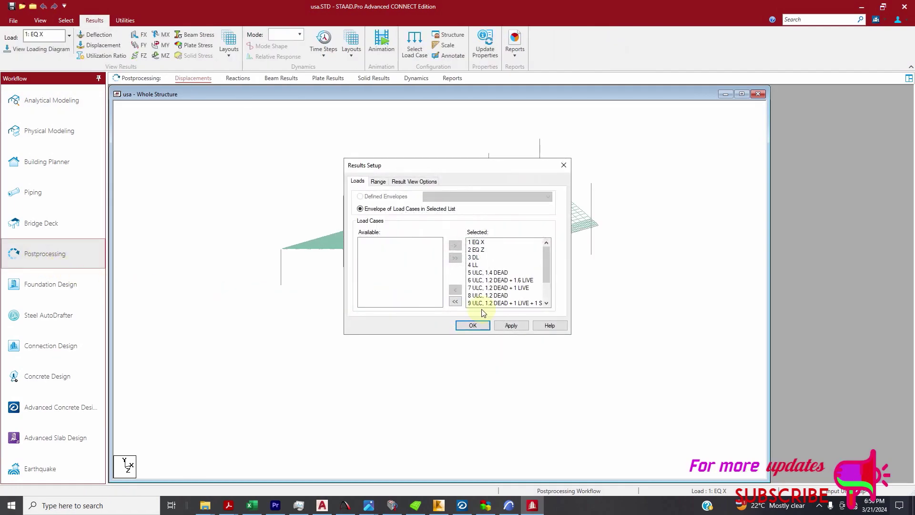
left_click(510, 326)
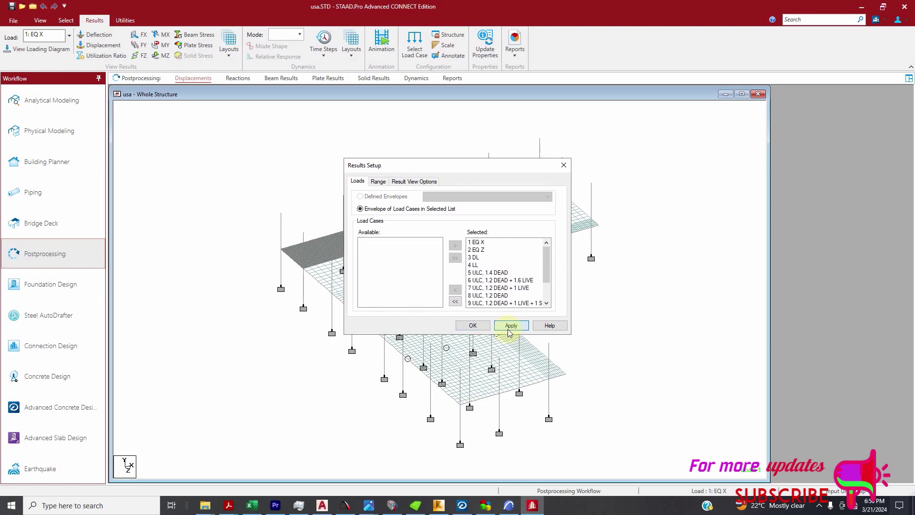
left_click(472, 325)
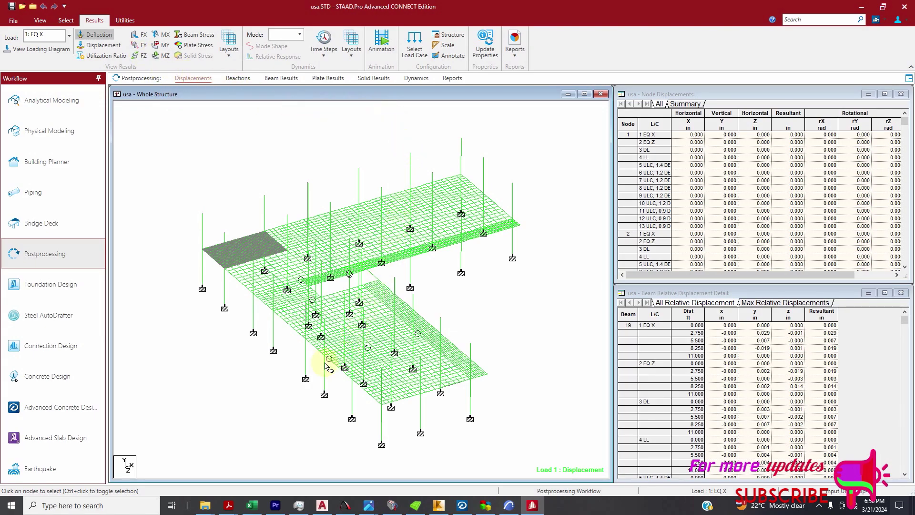
Switch to the Beams Cursor and pick a single column
right_click(293, 352)
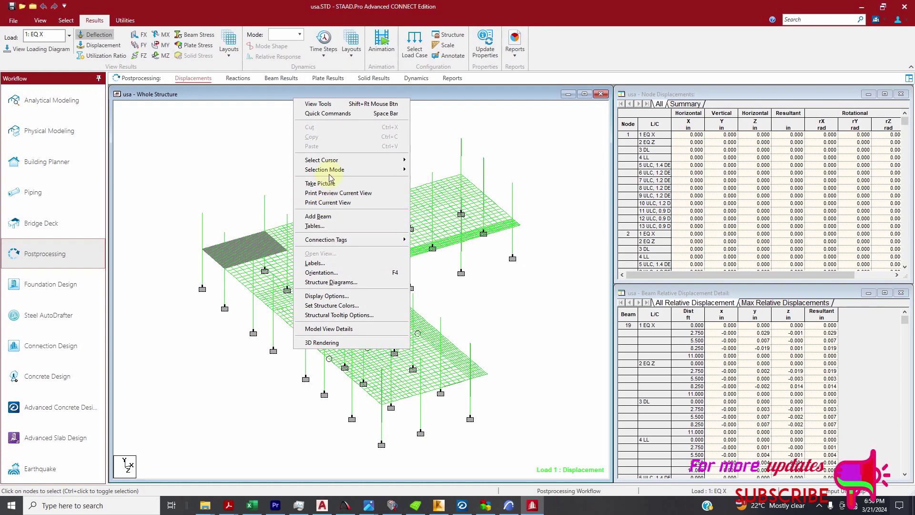
mouse_move(336, 162)
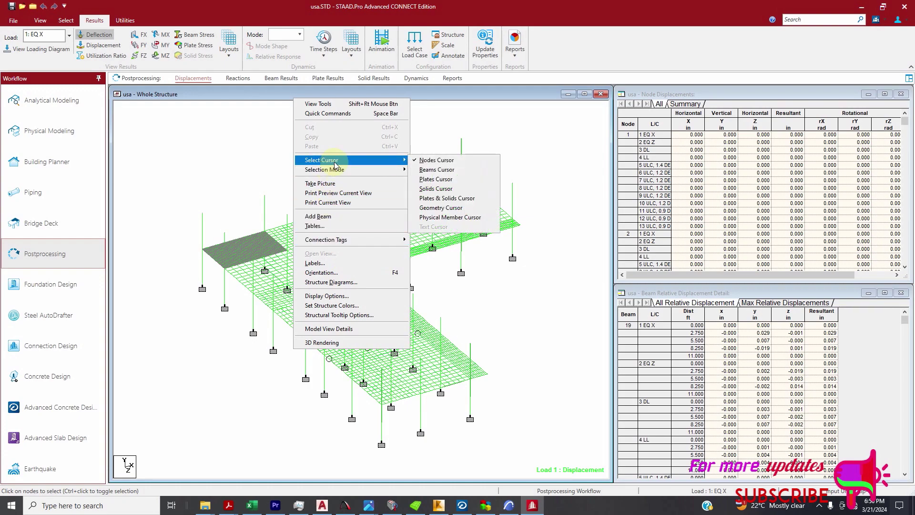
left_click(439, 170)
left_click(381, 429)
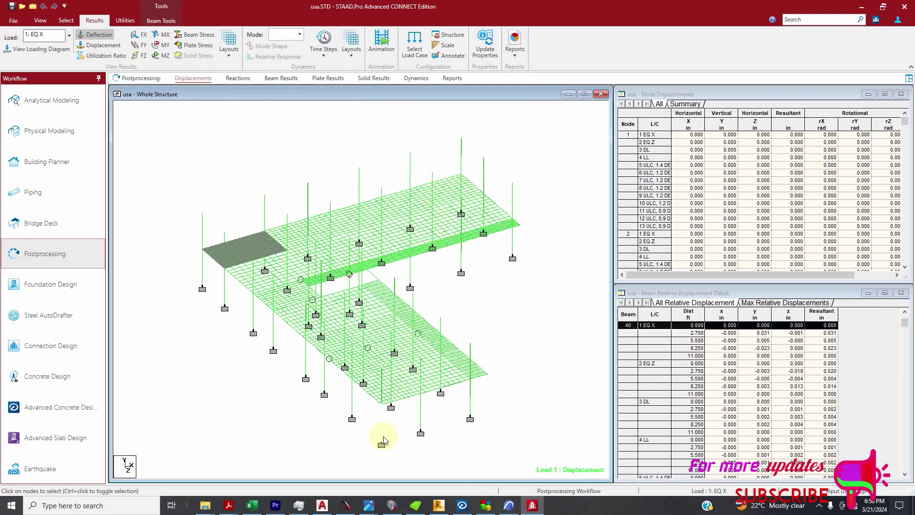
Box-select the lower row of columns in front view, then show only those in isometric
left_click(40, 20)
left_click(184, 45)
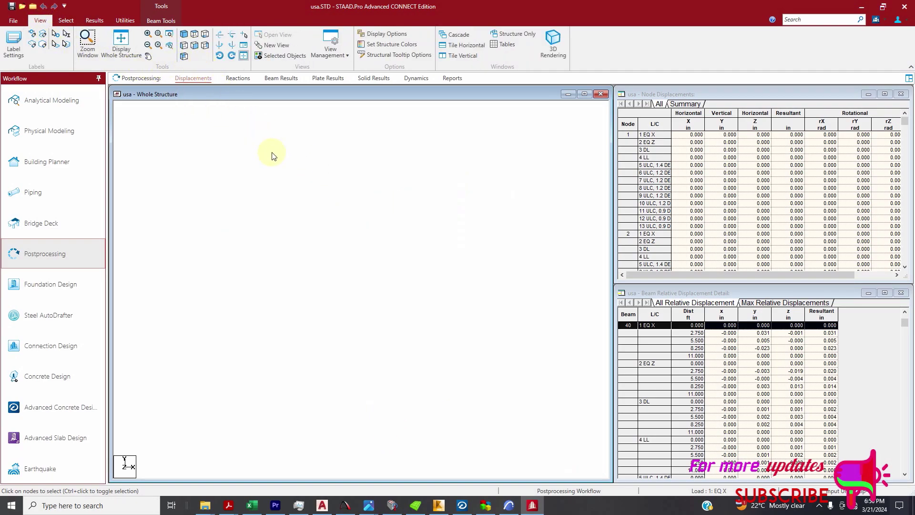
left_click_drag(583, 304, 153, 332)
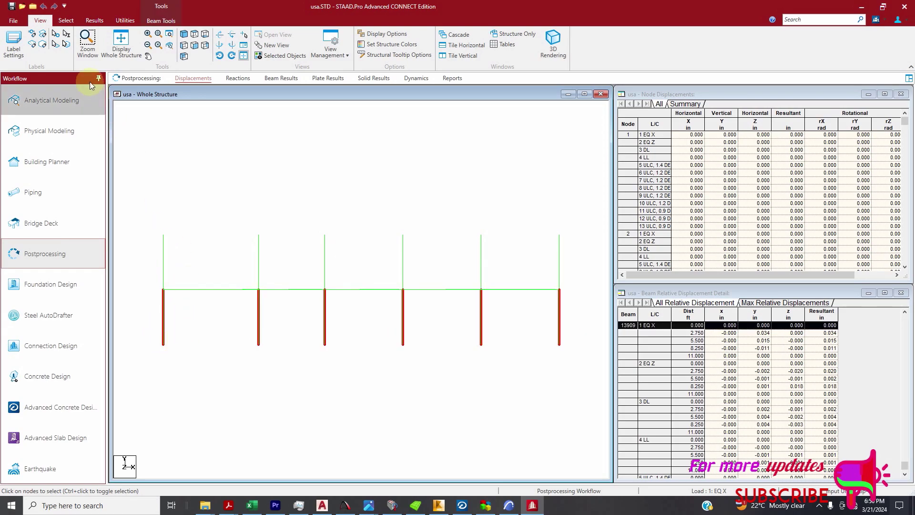
left_click(184, 34)
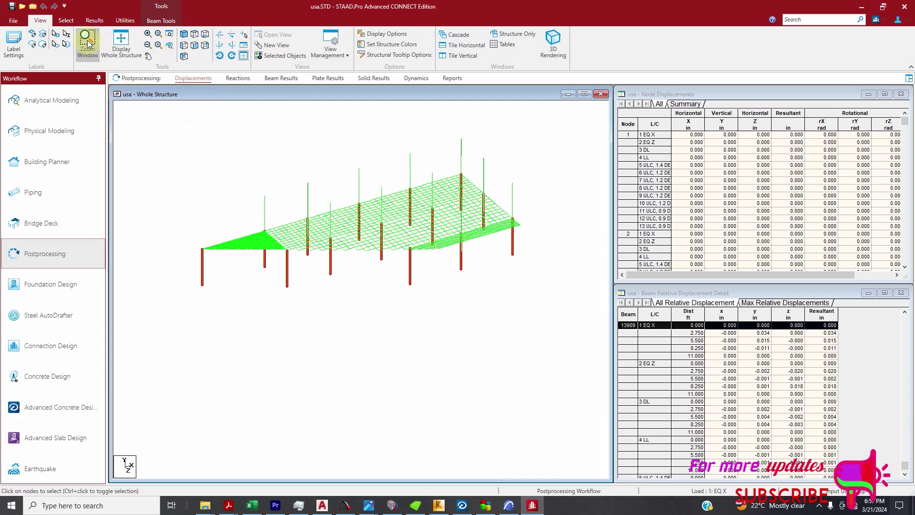
left_click(281, 56)
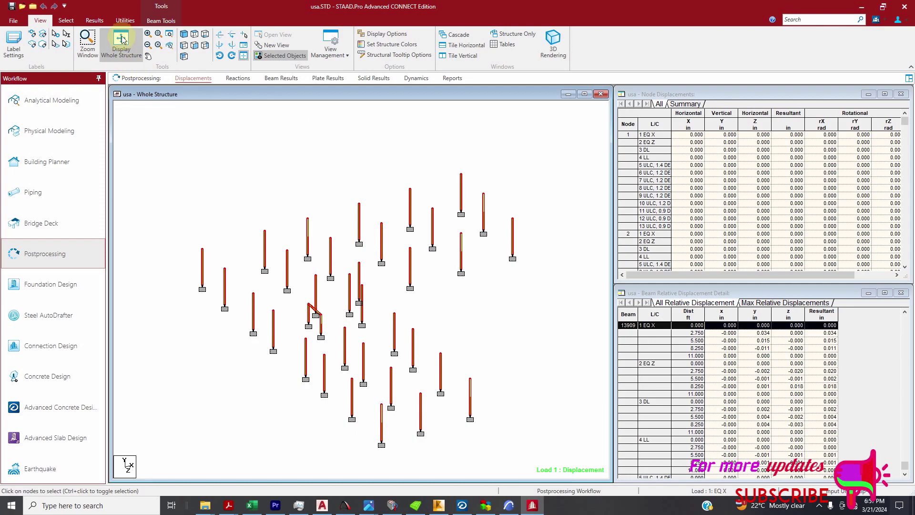
left_click(94, 21)
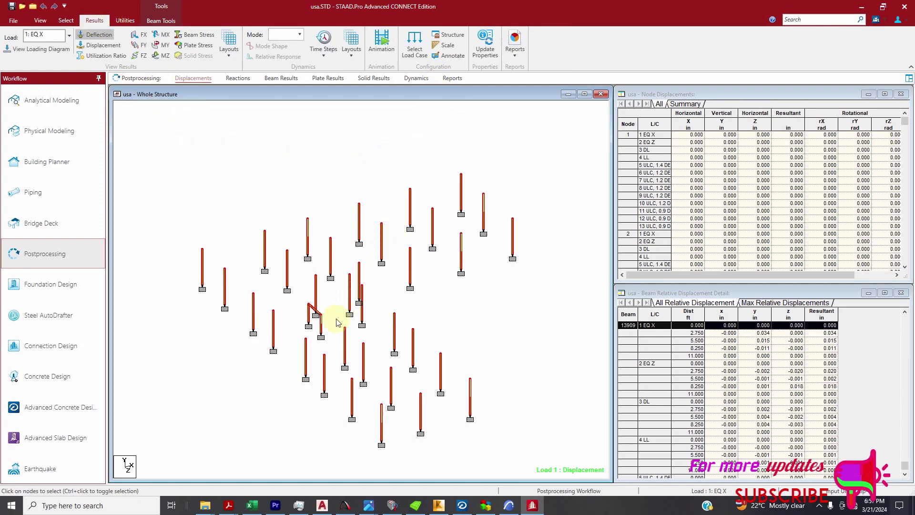
scroll(317, 322, "up", 4)
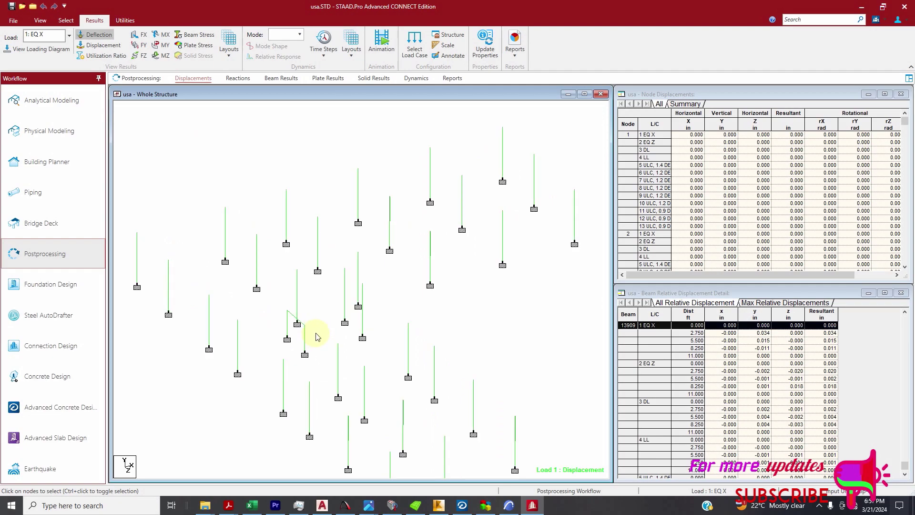
left_click(42, 21)
Select all beams parallel to Y and display only those vertical members
left_click(66, 21)
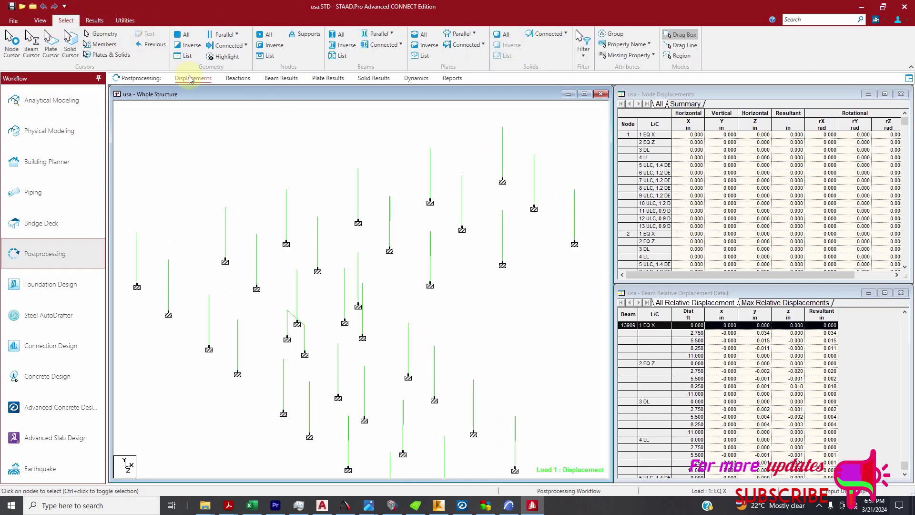
left_click(375, 33)
left_click(386, 60)
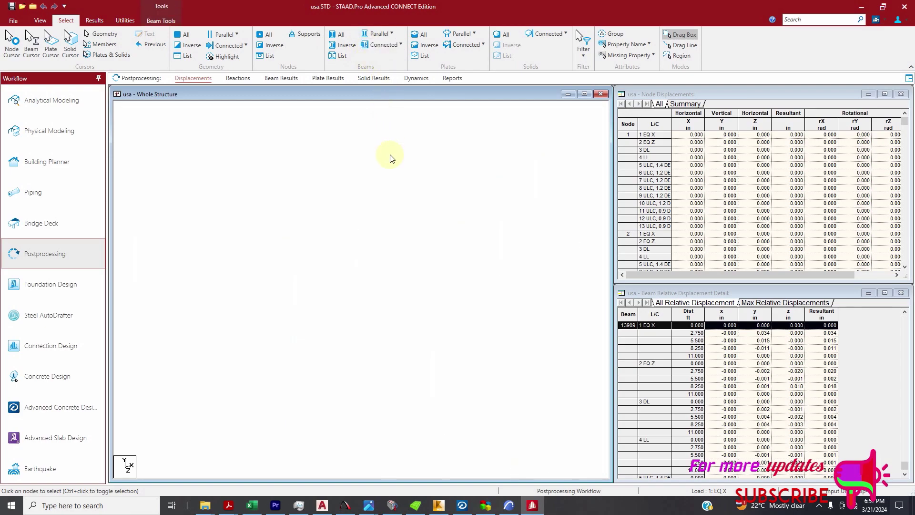
left_click(40, 20)
left_click(275, 56)
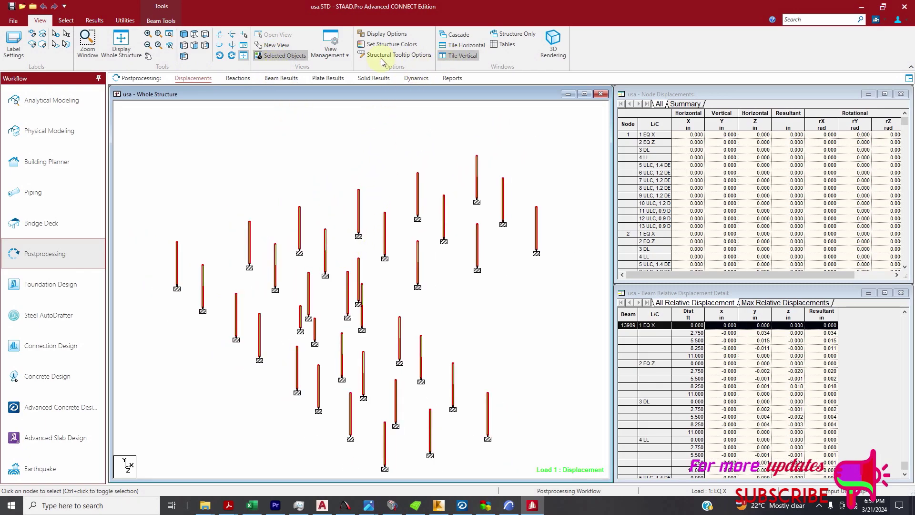
left_click(95, 21)
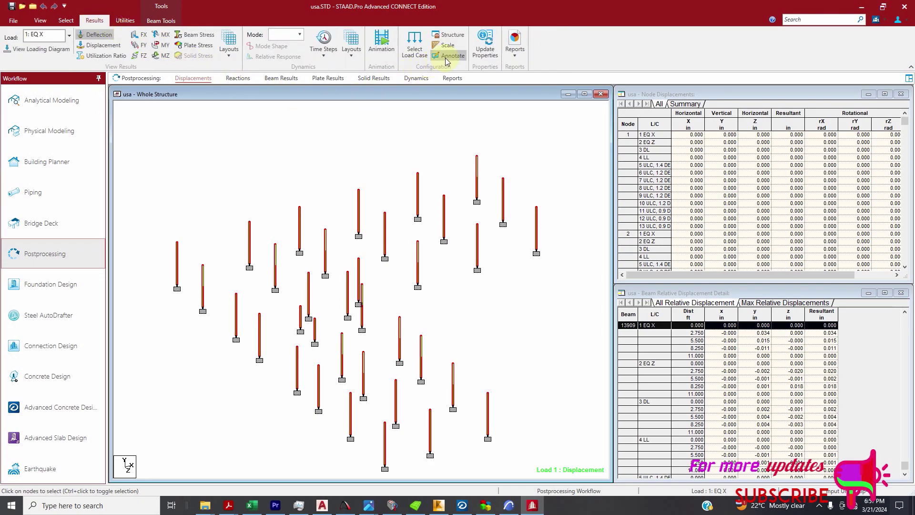
Show results for combination 6: ULC, 1.2 DEAD + 1.6 LIVE
left_click(71, 38)
left_click(95, 71)
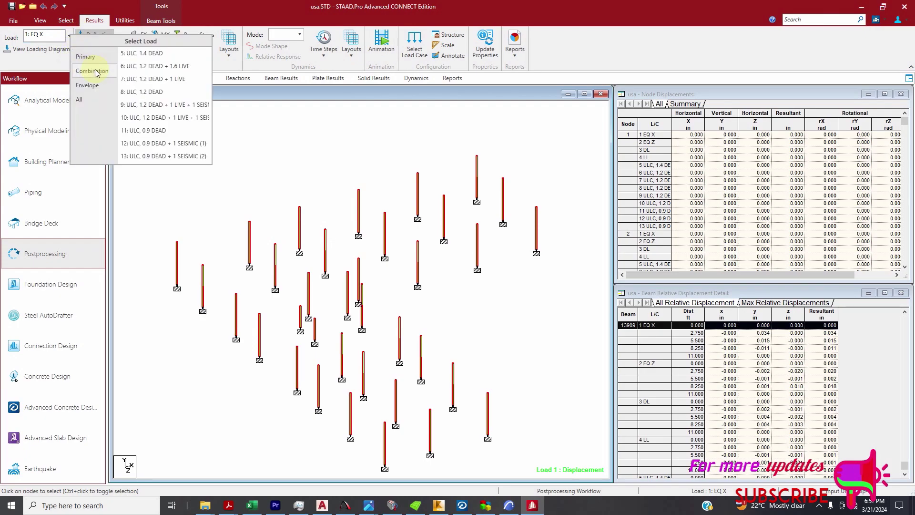
left_click(157, 70)
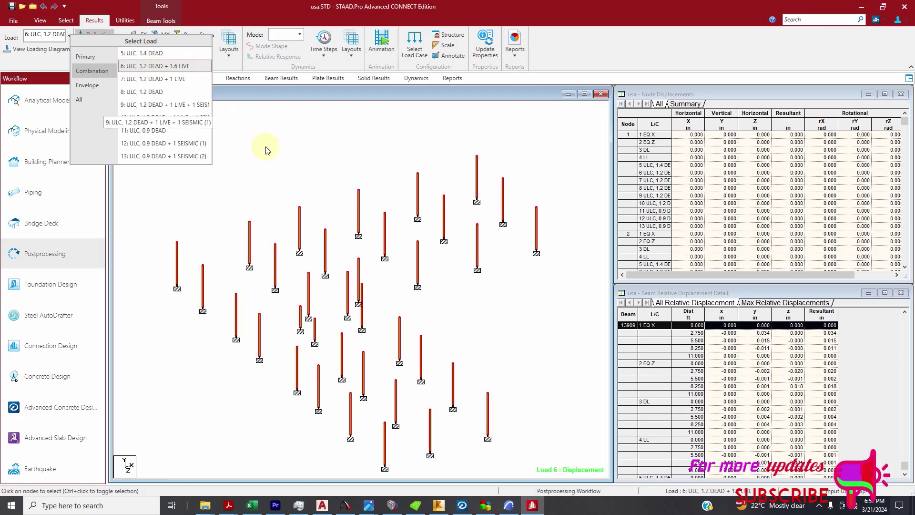
left_click(238, 134)
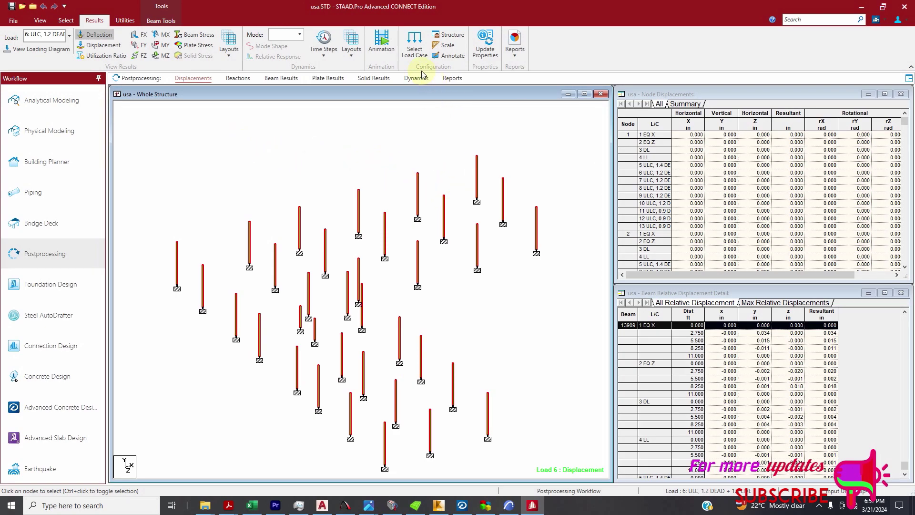
Annotate every support with its Global Y reaction in kip
left_click(453, 55)
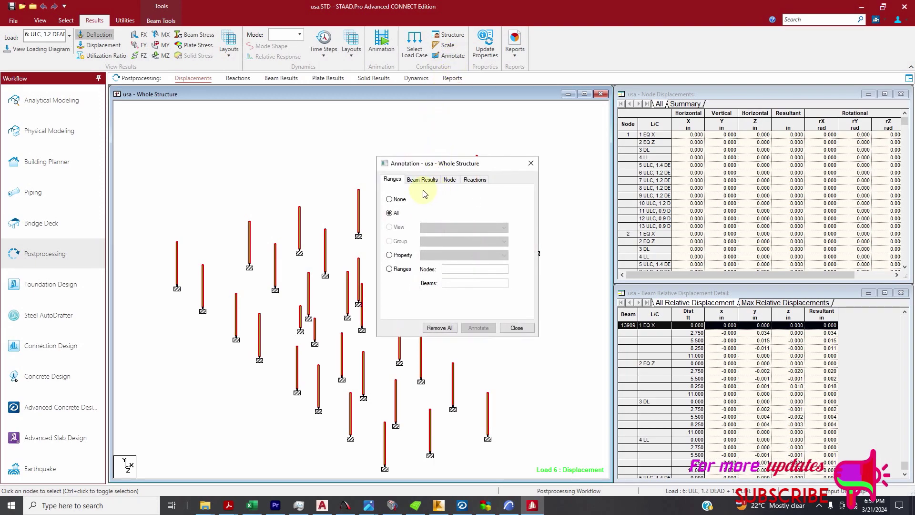
left_click(473, 179)
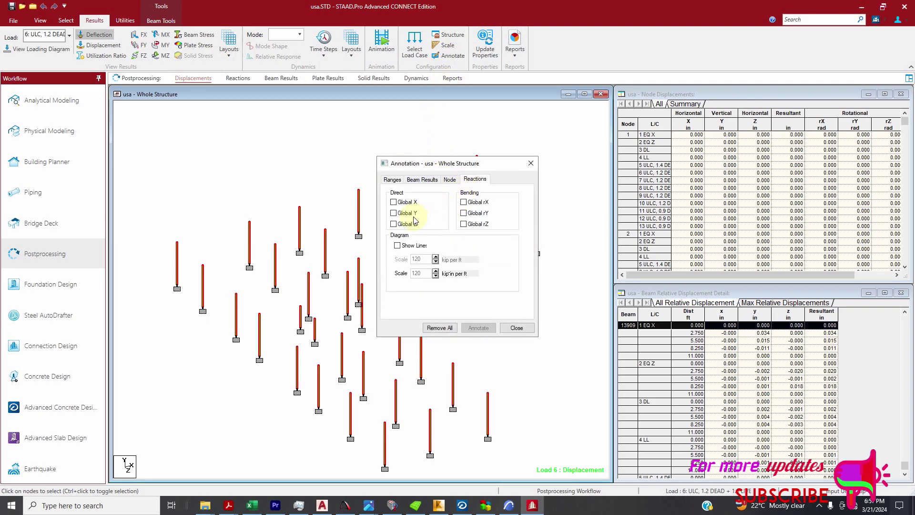
left_click(394, 214)
left_click(487, 333)
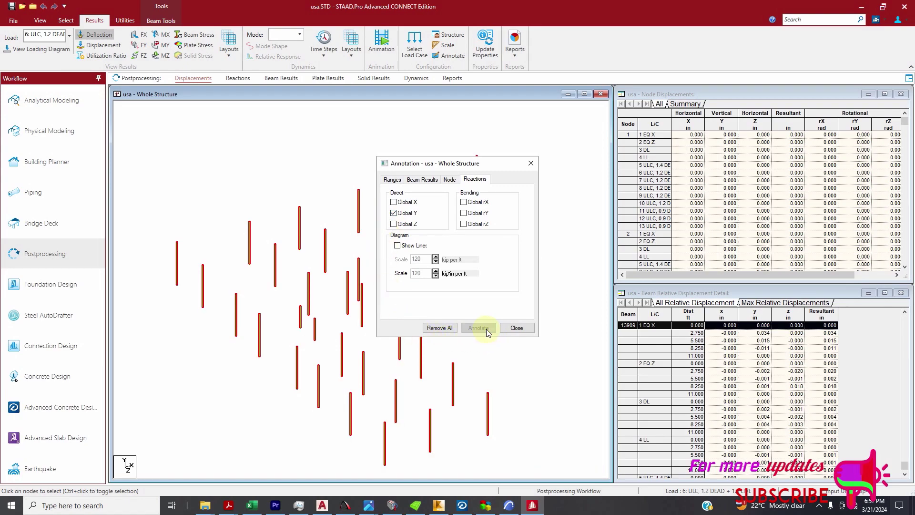
left_click(516, 327)
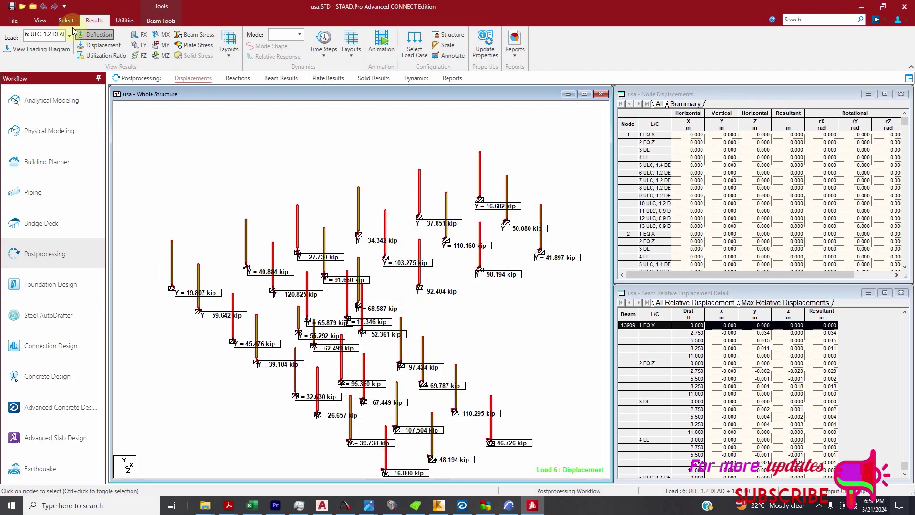
Rotate the structure three steps to view the labelled column reactions
left_click(40, 20)
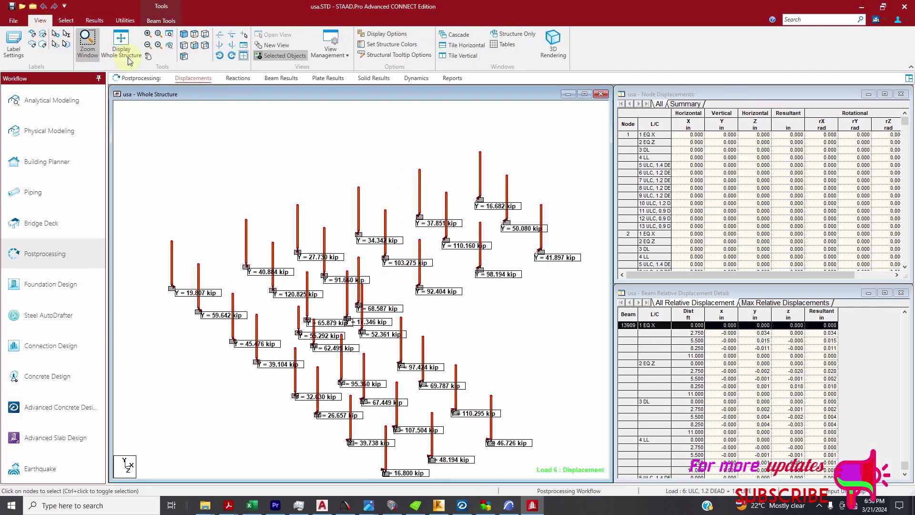
left_click(230, 49)
left_click(230, 50)
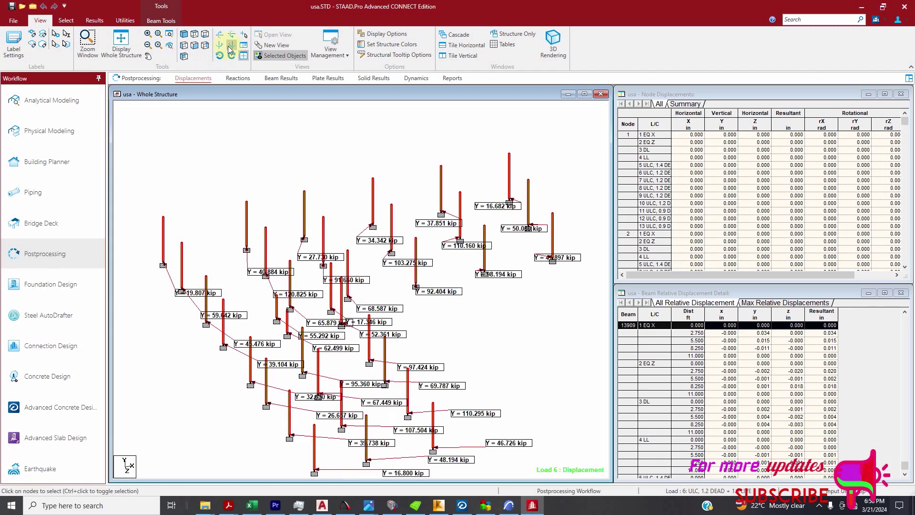
left_click(230, 49)
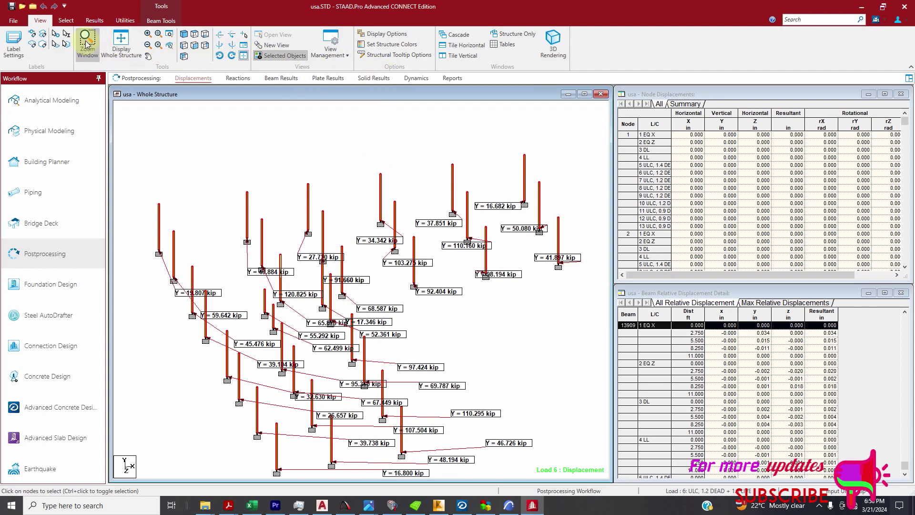
Review Y reactions for combinations 7 and 9, ending on load 11: ULC, 0.9 DEAD
left_click(97, 21)
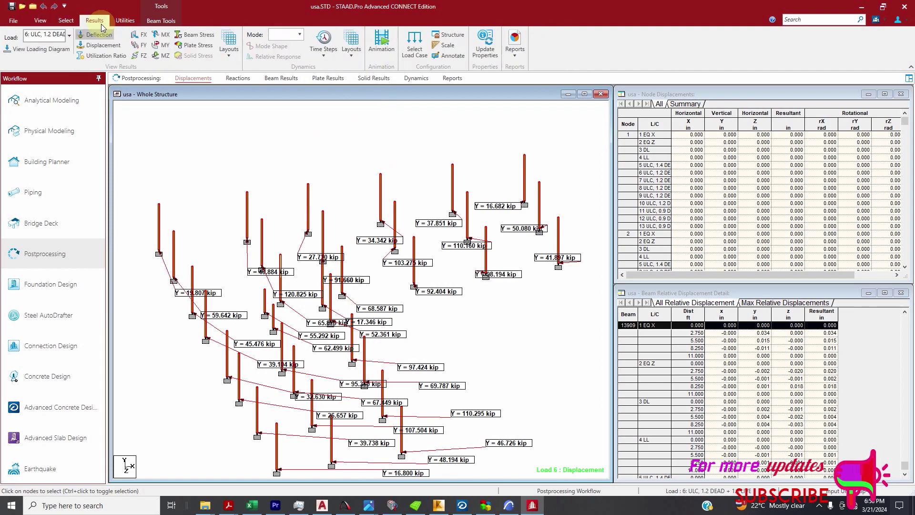
left_click(69, 35)
left_click(91, 72)
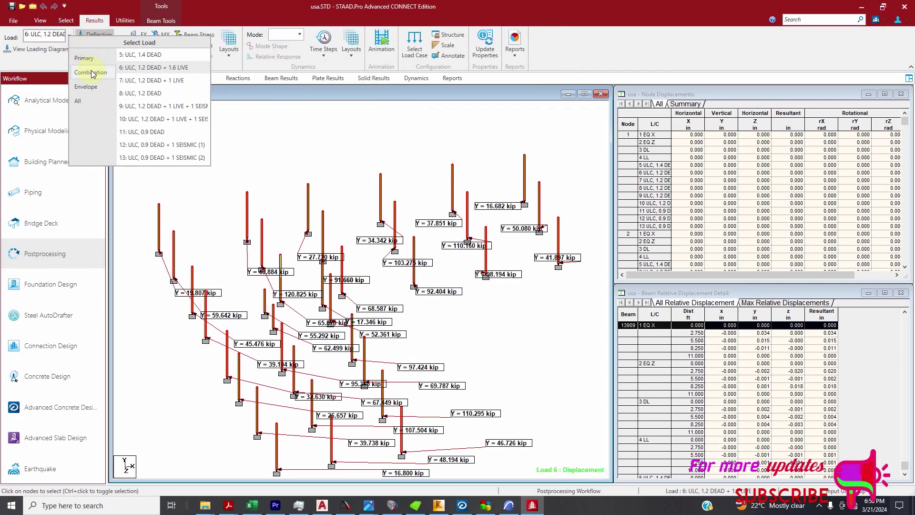
left_click(155, 81)
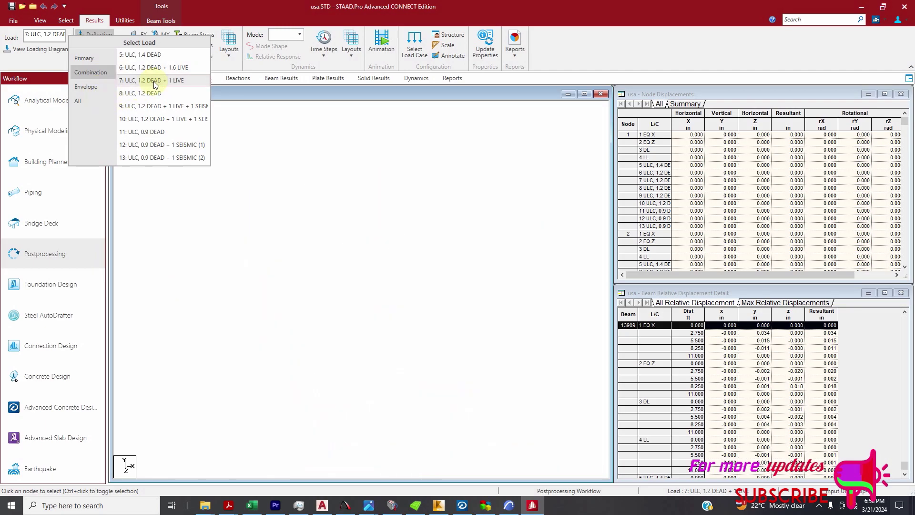
left_click(160, 106)
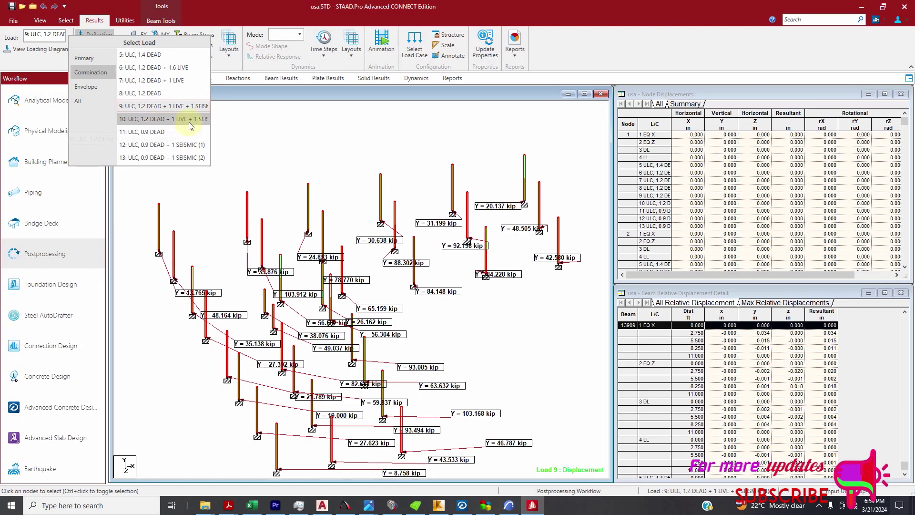
left_click(170, 133)
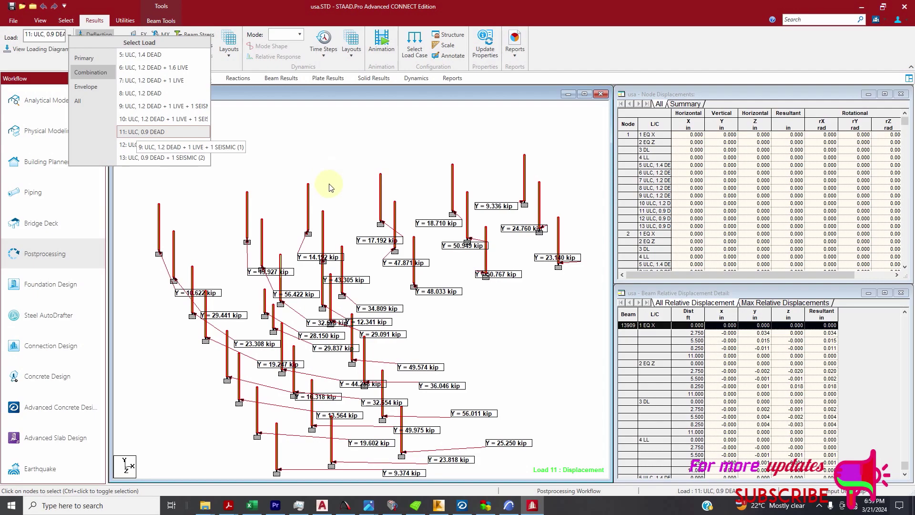
left_click(819, 505)
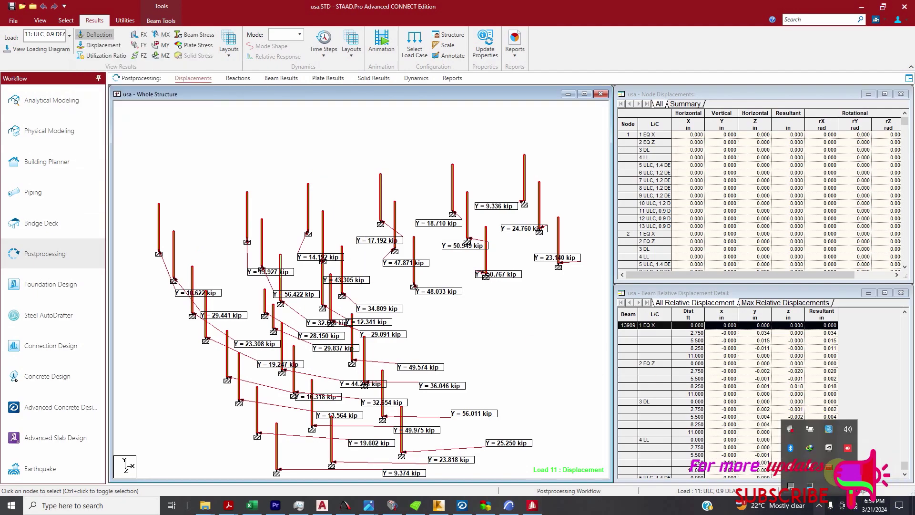
left_click(847, 448)
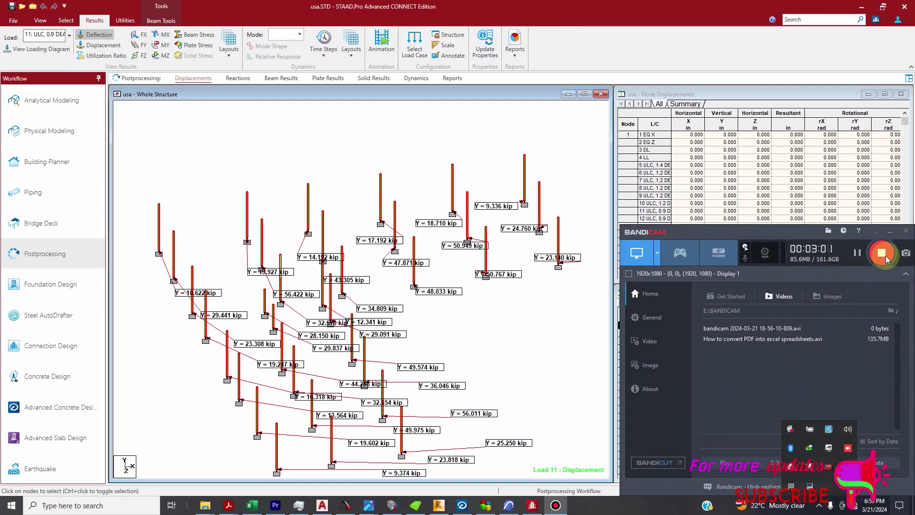